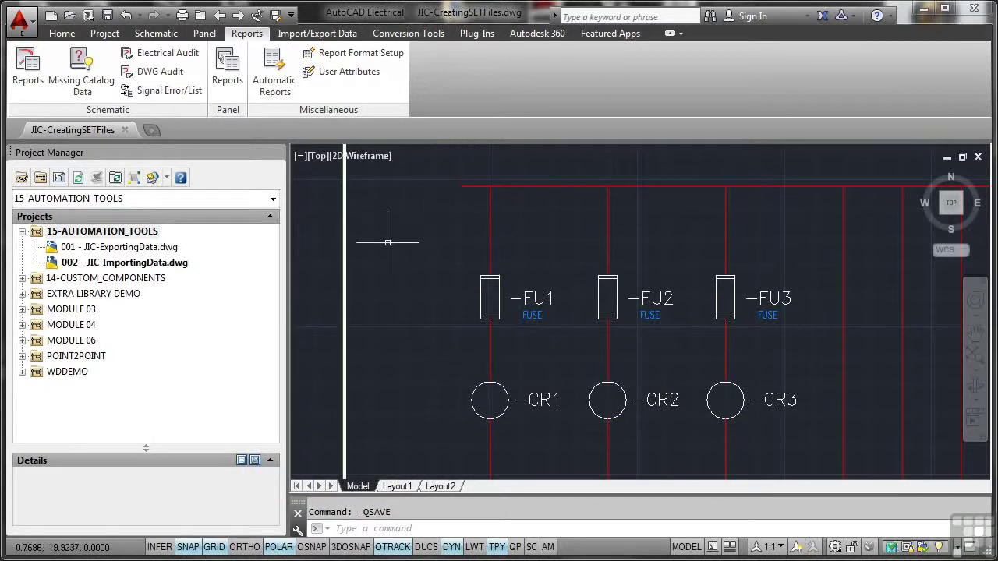
Add the active JIC-CreatingSETFiles drawing to 15-AUTOMATION_TOOLS and apply the project defaults.
left_click(104, 234)
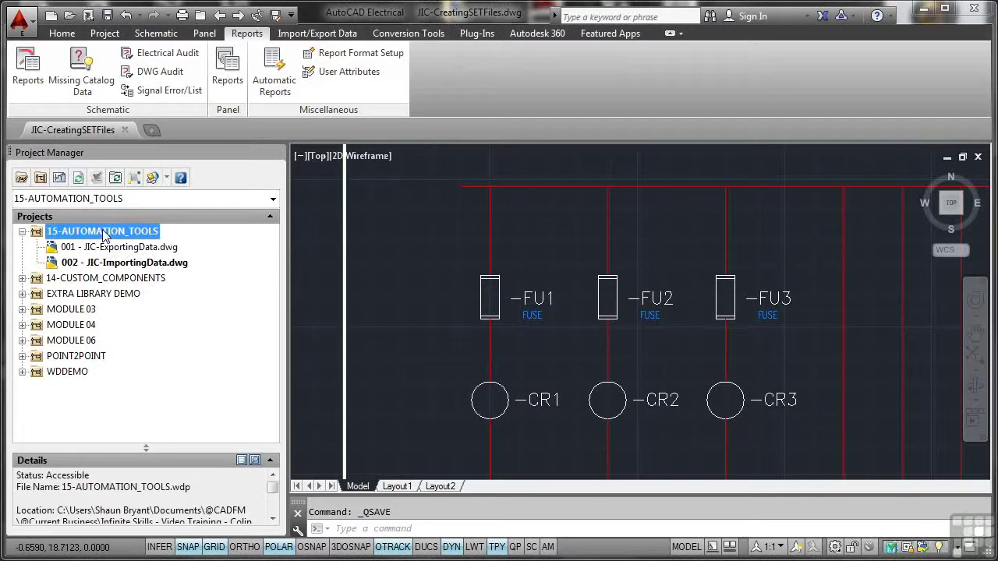
right_click(104, 234)
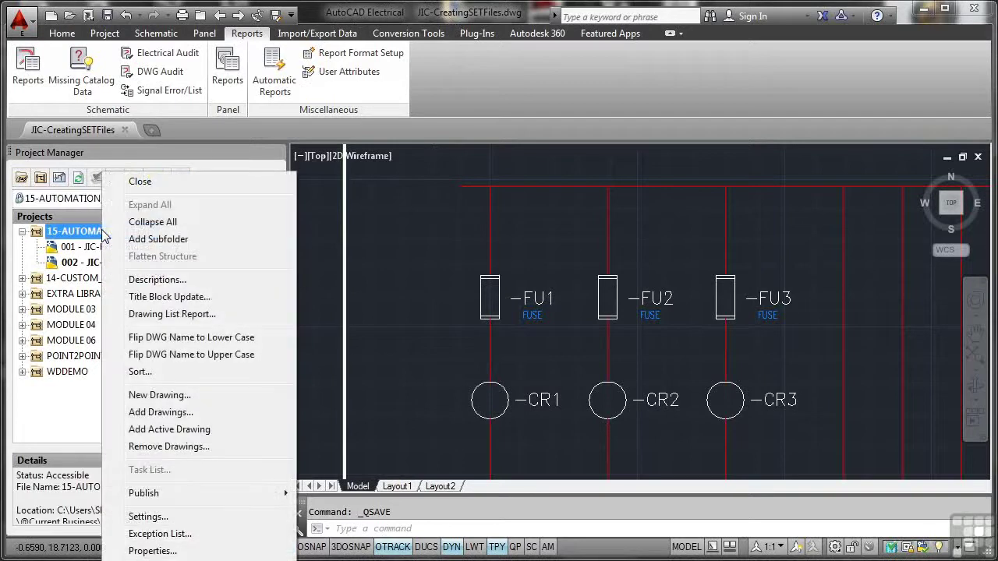
left_click(172, 429)
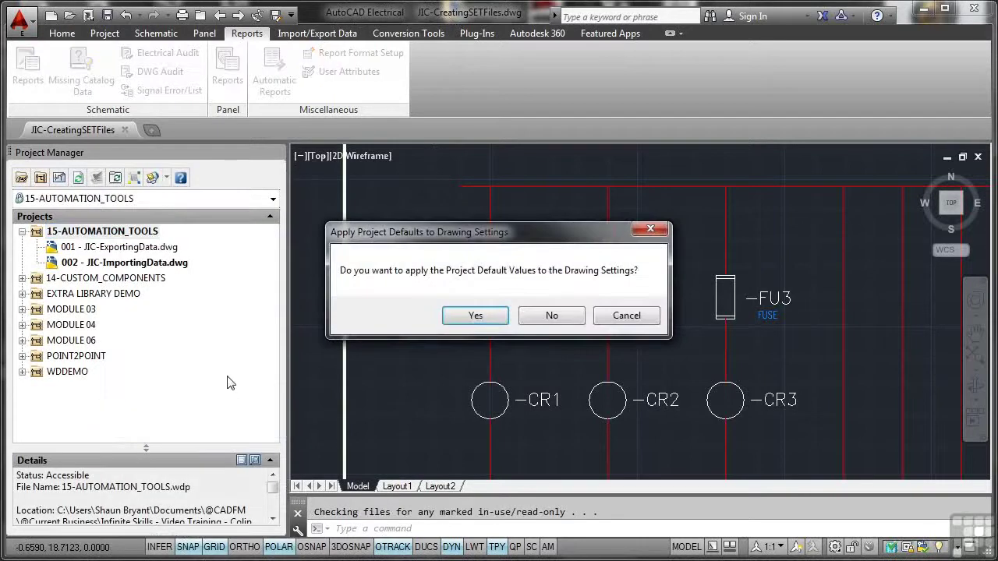
left_click(458, 316)
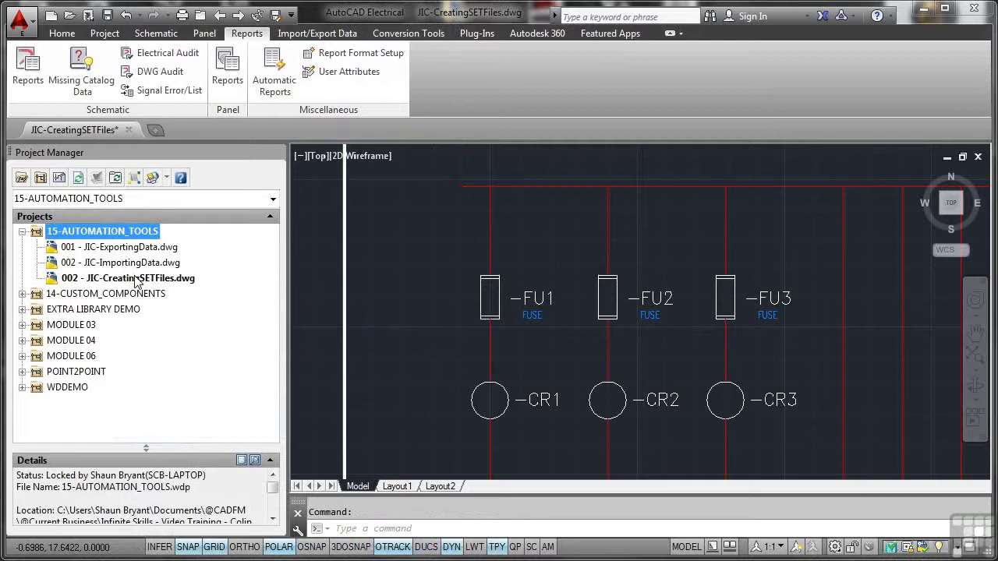
Set the newly added drawing's sheet number to 003 in Drawing Properties.
right_click(136, 279)
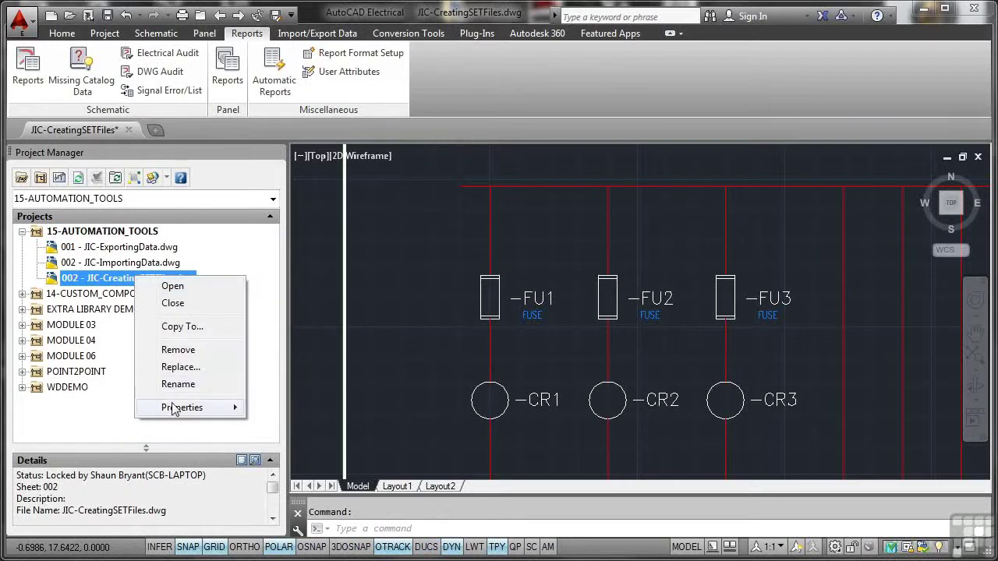
mouse_move(238, 411)
left_click(306, 407)
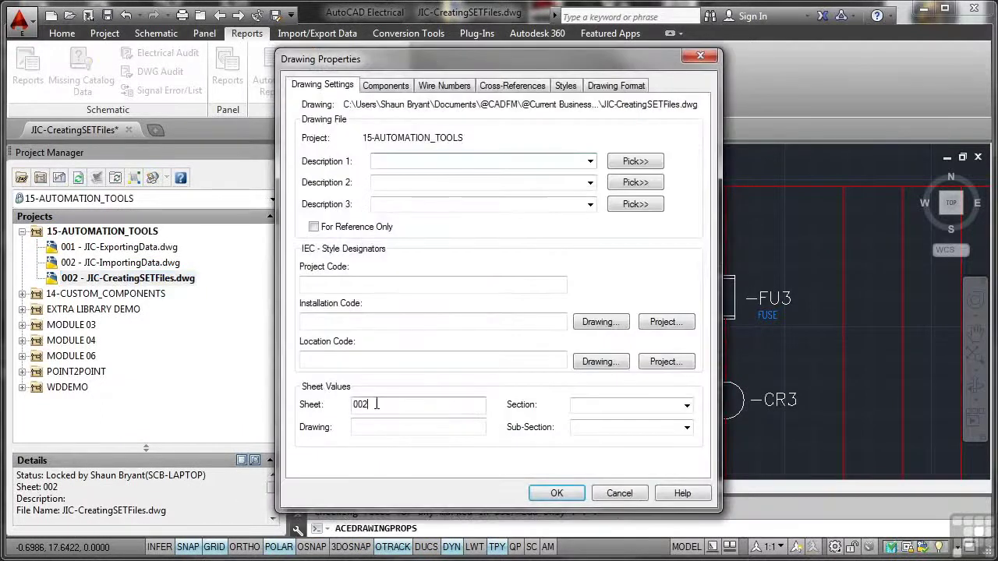
key("Return")
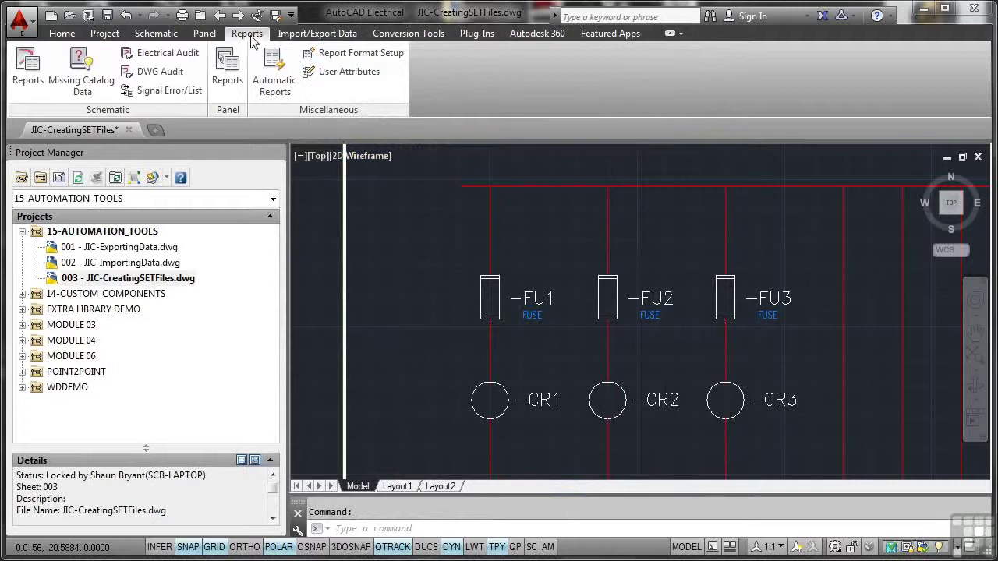
Open Report Format Setup for the Component schematic report, keeping the Schematic category.
left_click(340, 55)
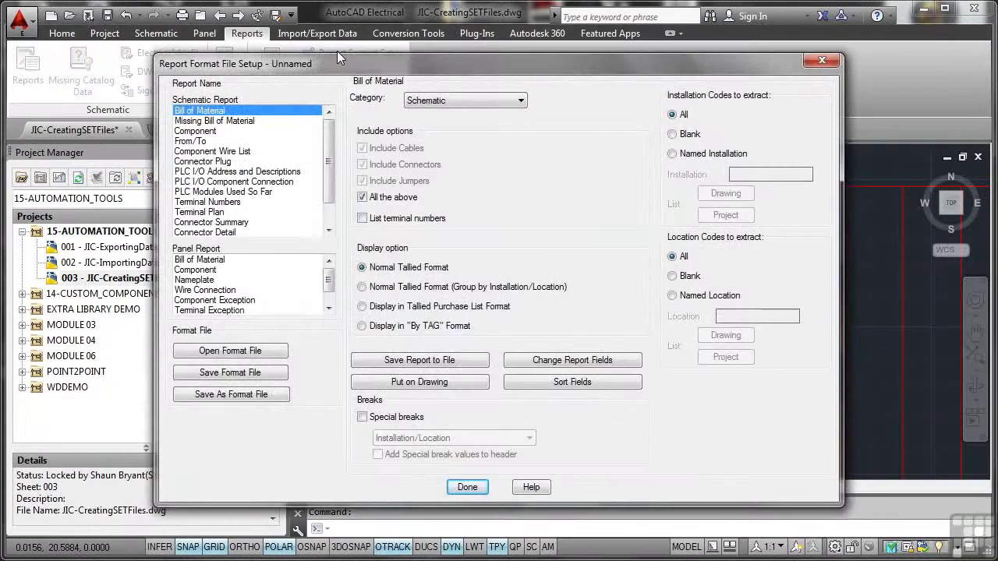
left_click(207, 132)
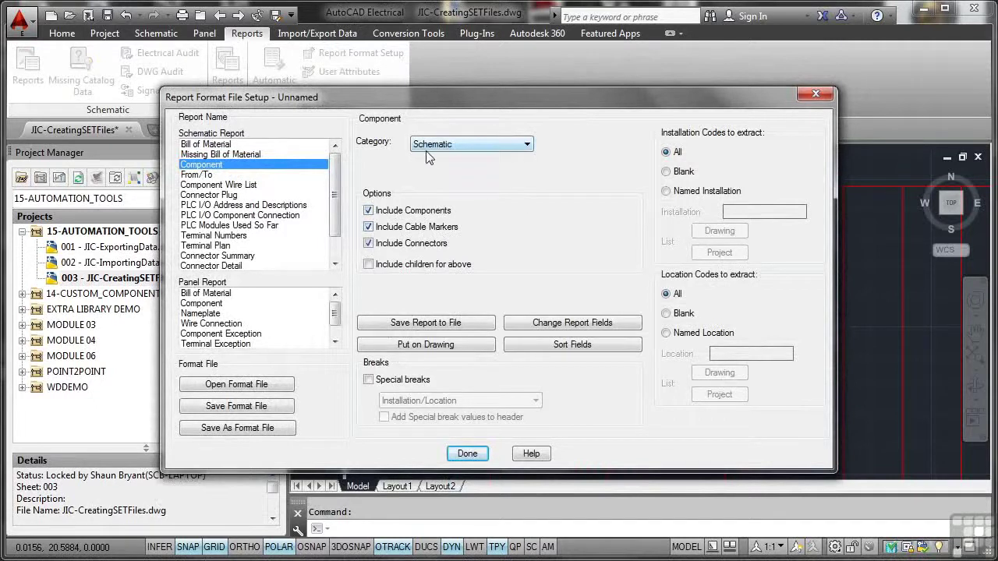
left_click(527, 145)
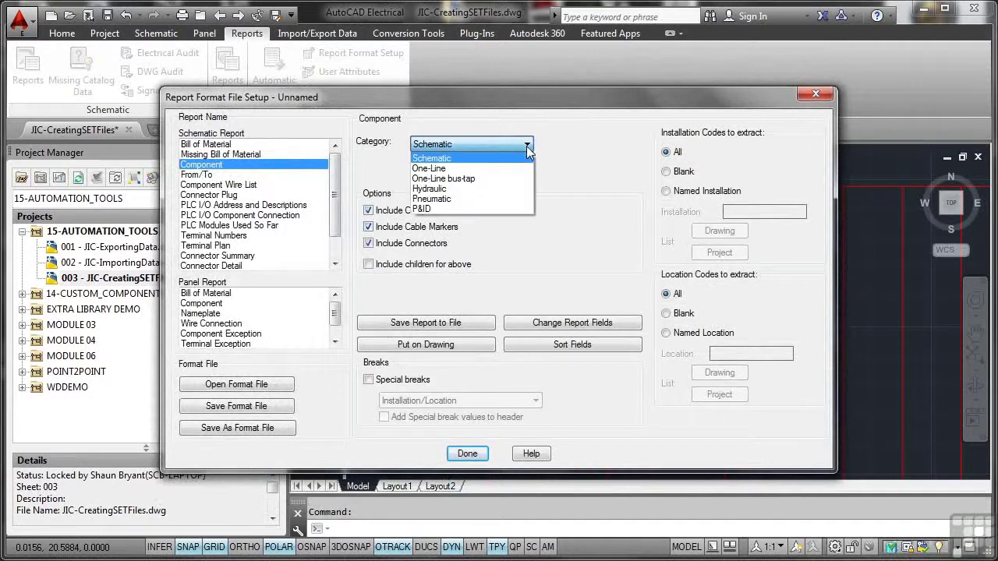
left_click(459, 160)
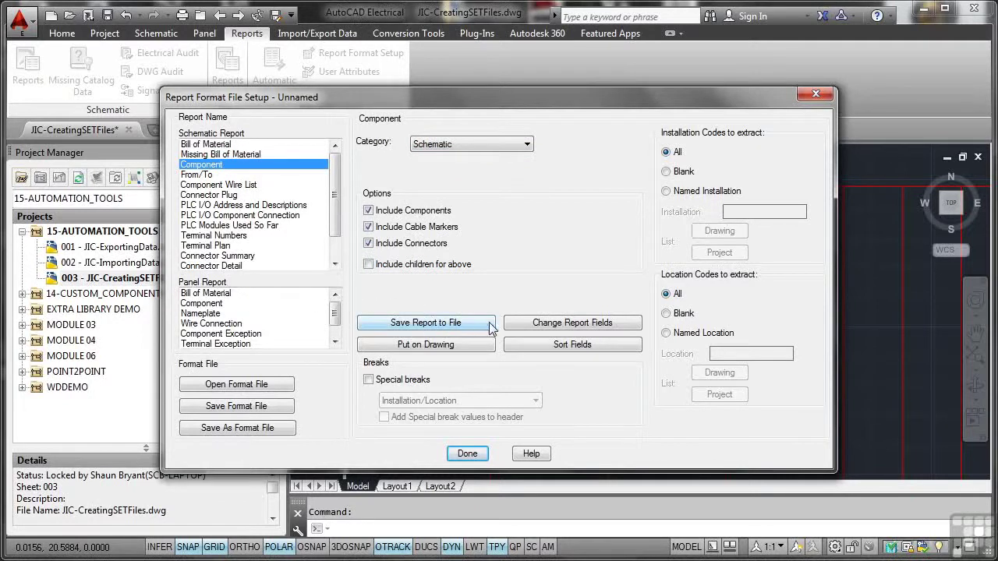
left_click(527, 324)
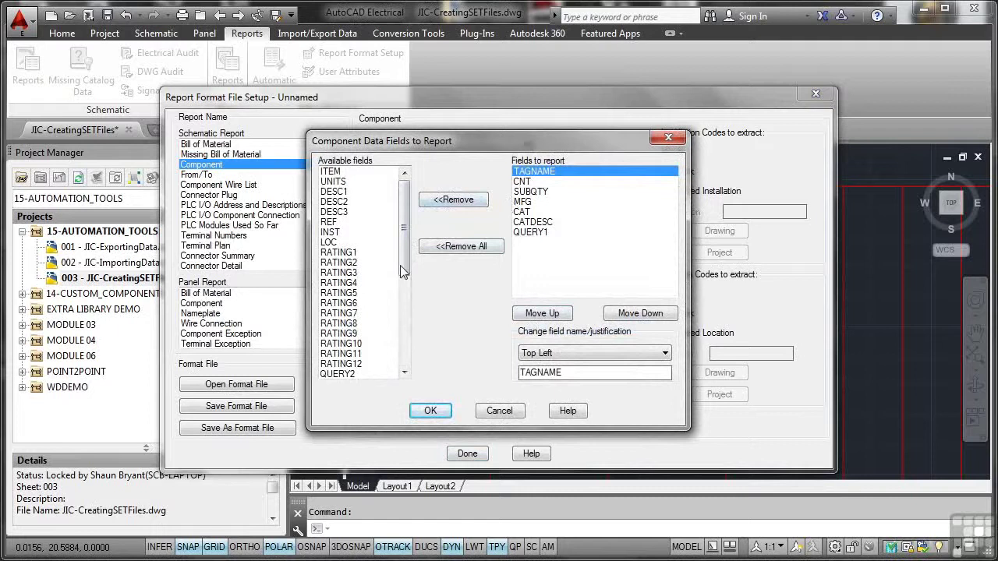
left_click(496, 411)
left_click(577, 349)
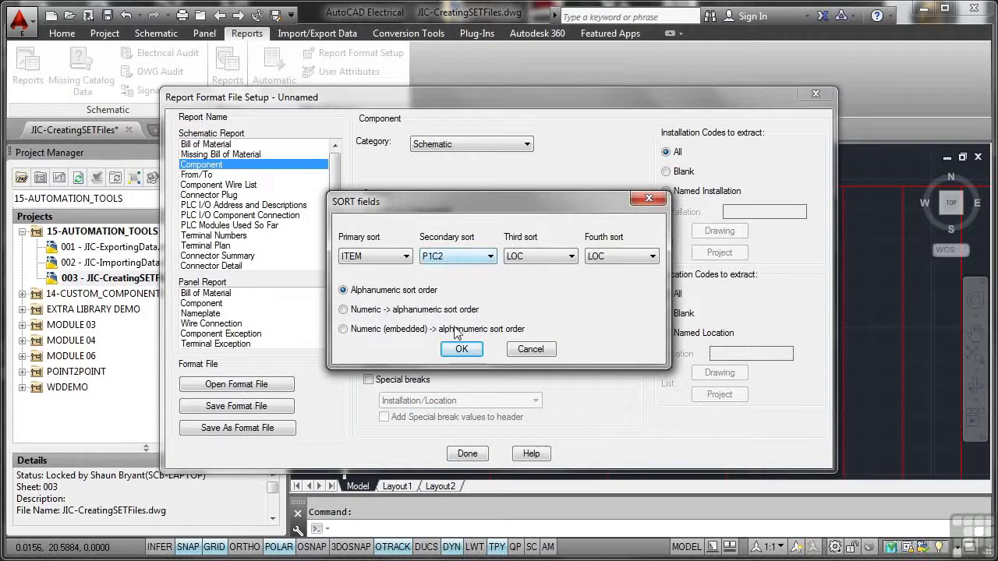
left_click(459, 349)
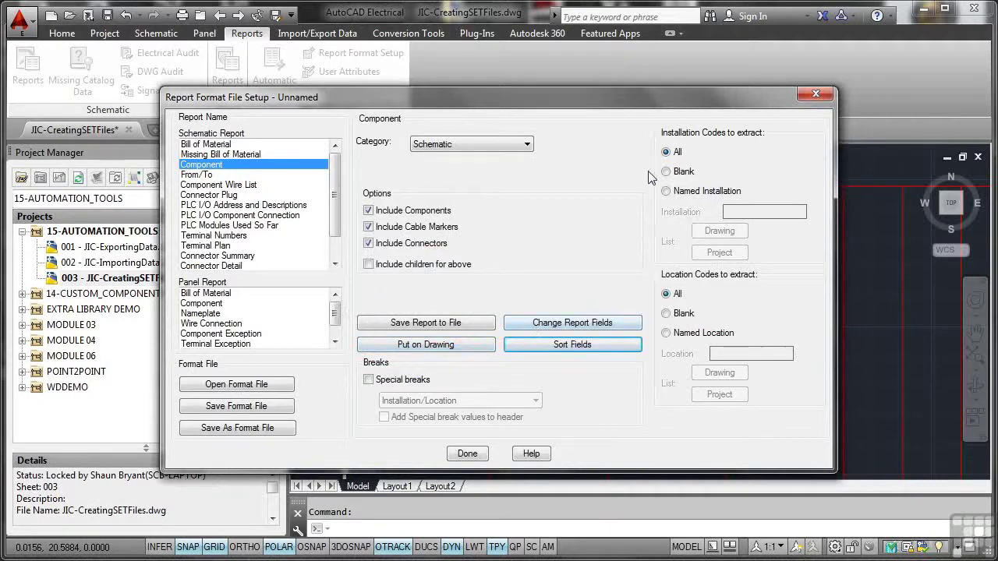
left_click(666, 152)
Set the report table to Insert New with cyan (140) column label colour.
left_click(418, 345)
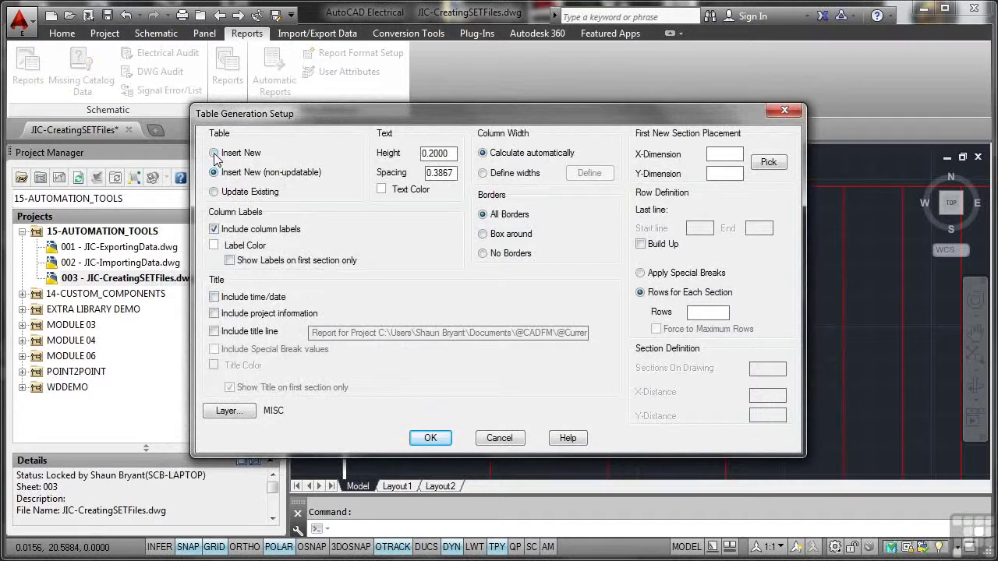
left_click(214, 154)
left_click(215, 154)
left_click(215, 246)
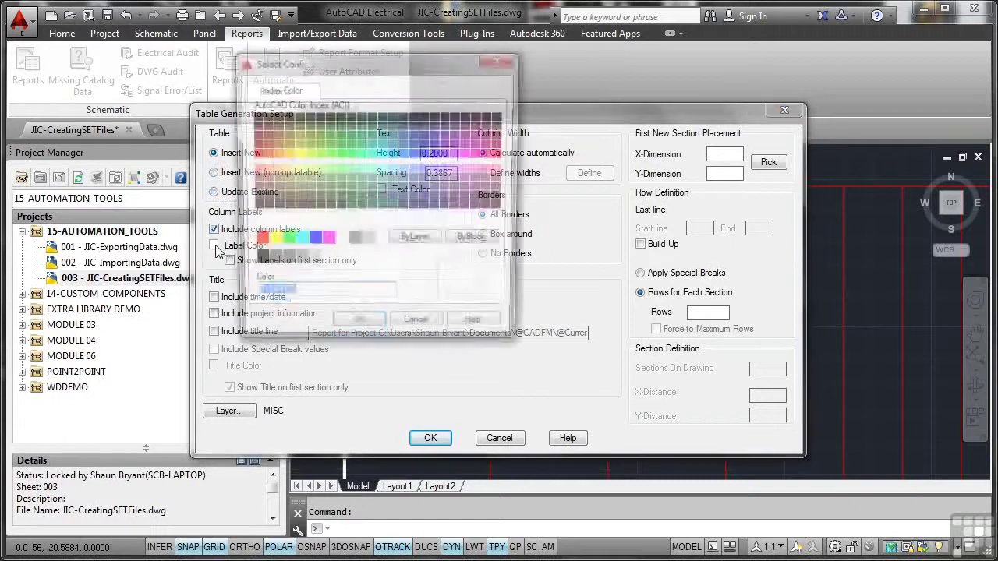
left_click(393, 153)
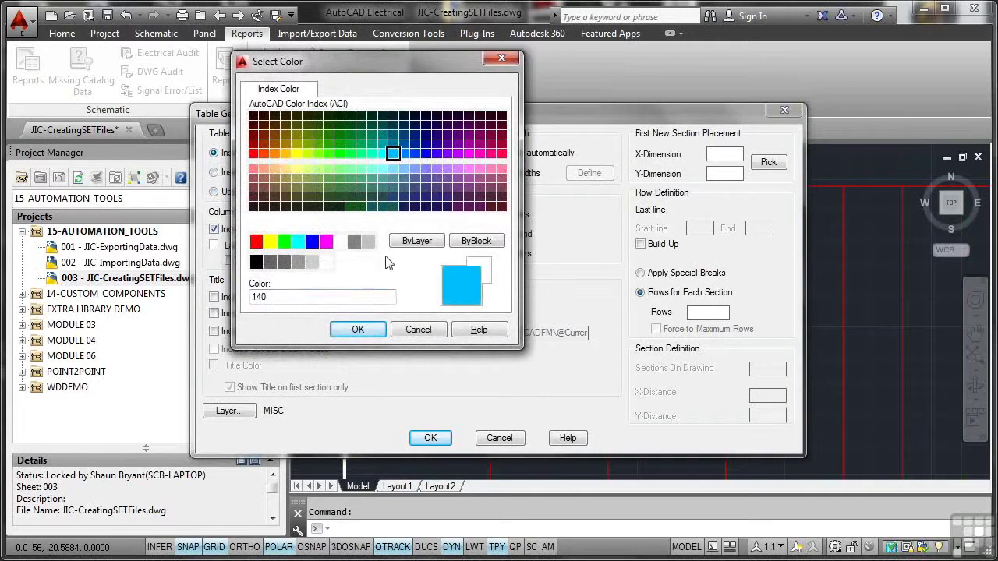
left_click(360, 330)
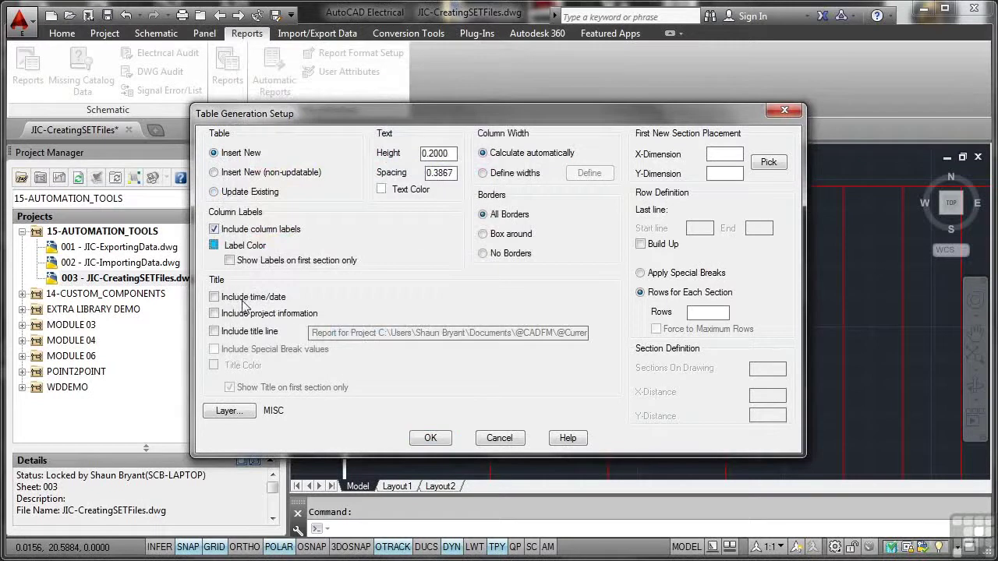
Add time/date, project information and a title line, with the title coloured red.
left_click(215, 297)
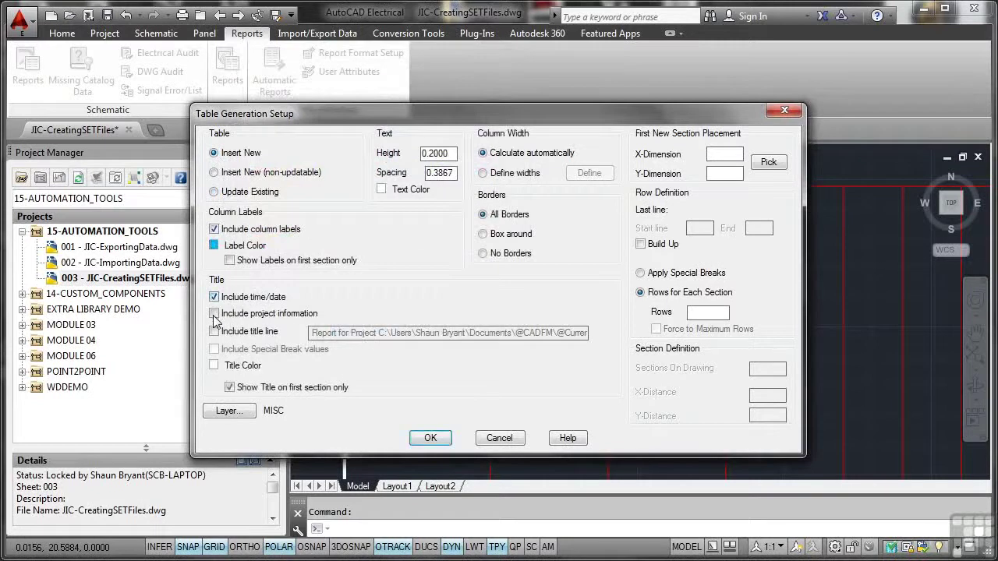
left_click(215, 314)
left_click(215, 332)
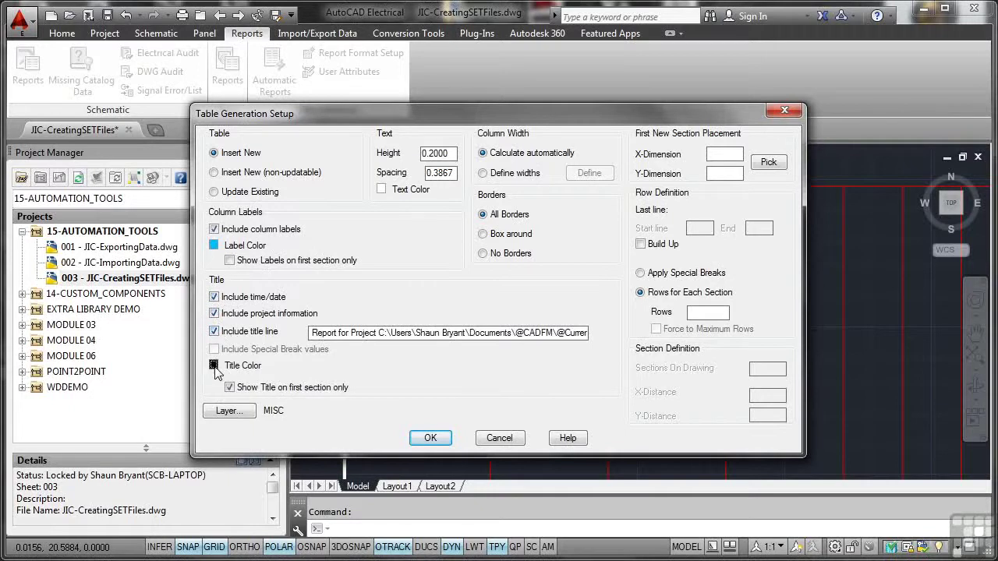
left_click(214, 365)
left_click(256, 242)
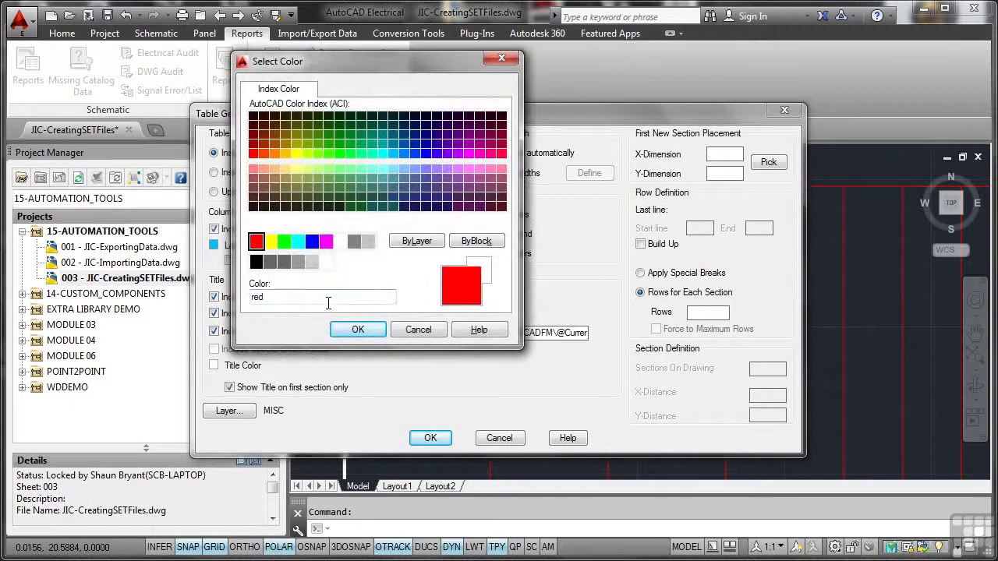
left_click(358, 329)
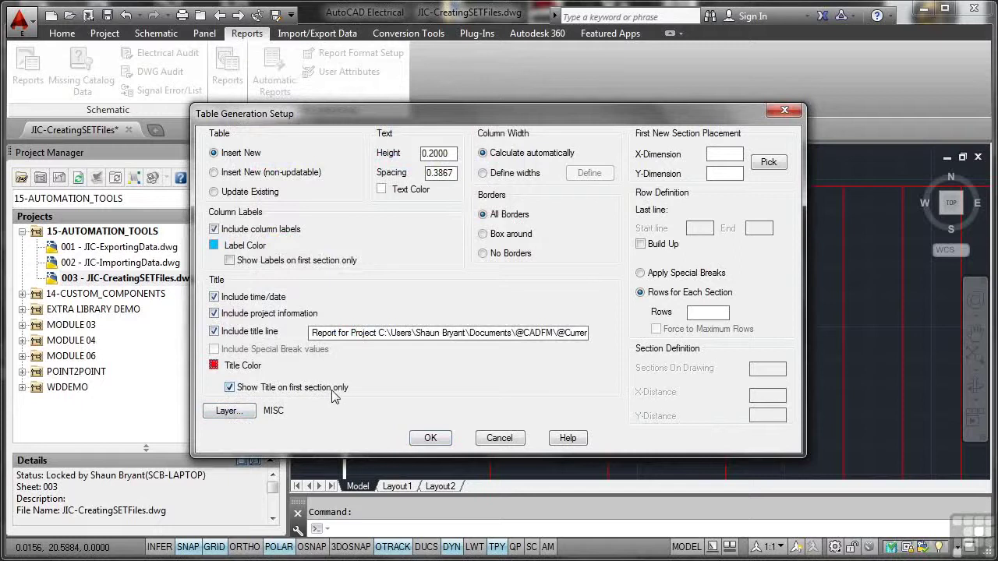
Make the component table's text colour green.
left_click(381, 190)
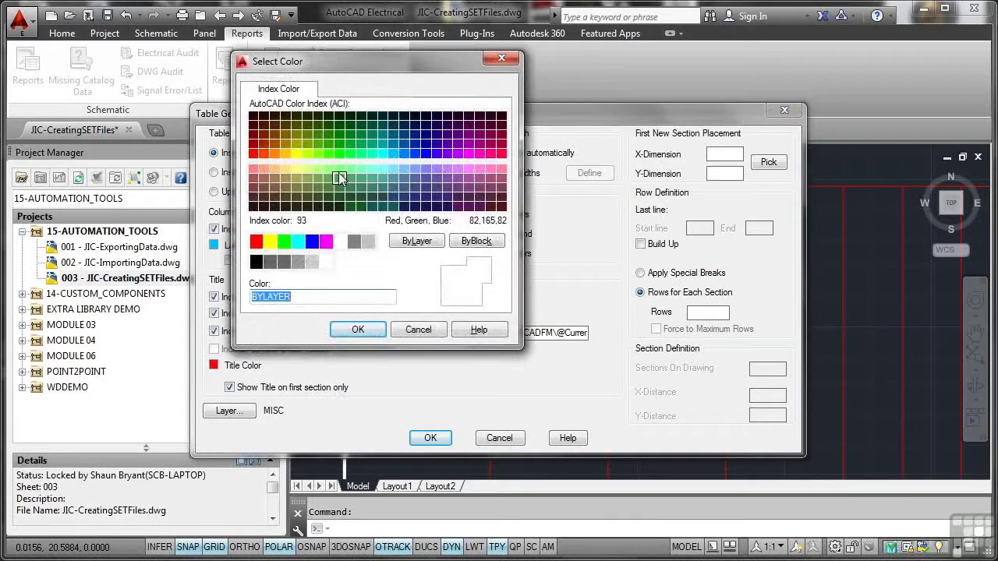
left_click(340, 153)
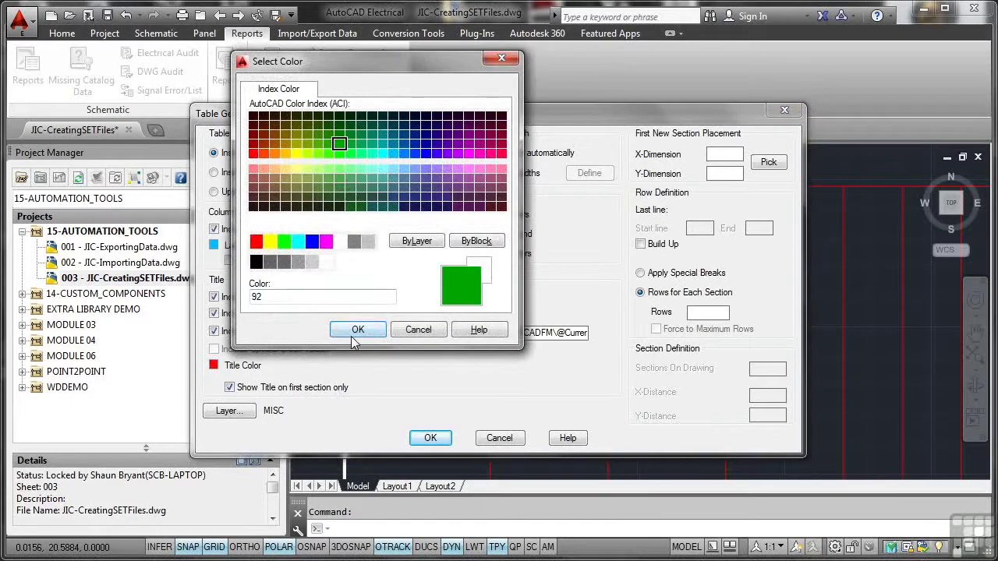
left_click(358, 329)
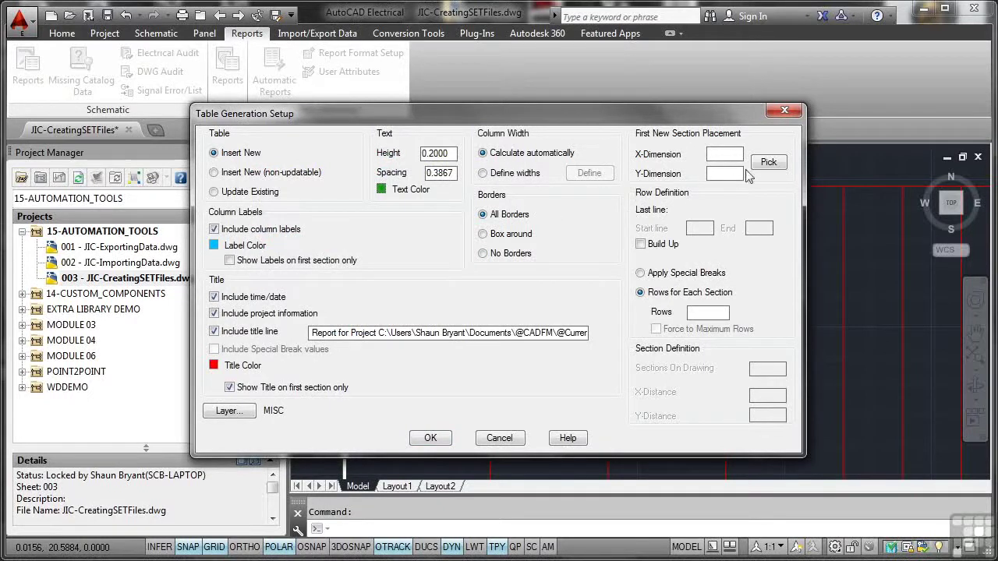
Switch table sections from special breaks to Rows for Each Section and accept the settings.
left_click(726, 155)
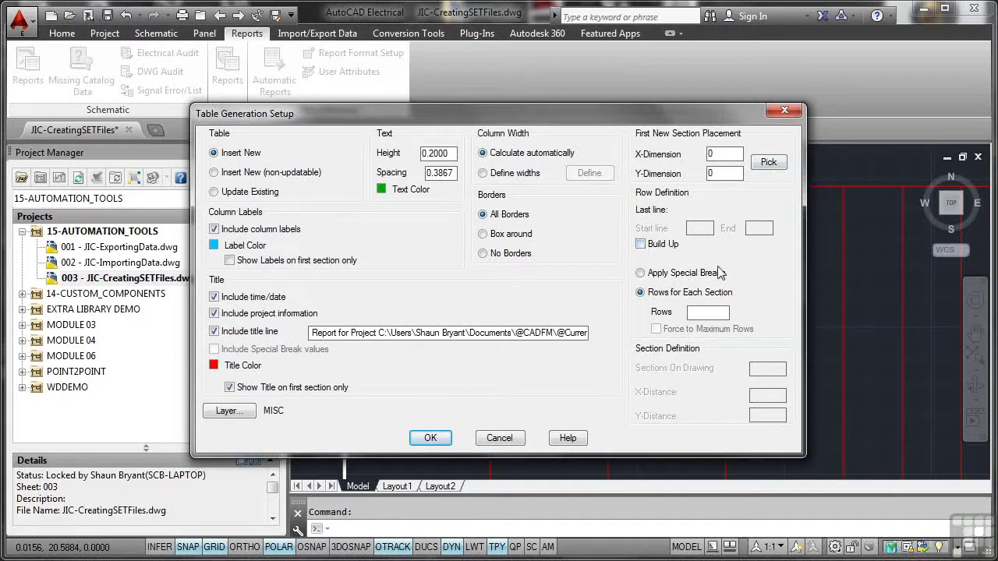
left_click(650, 277)
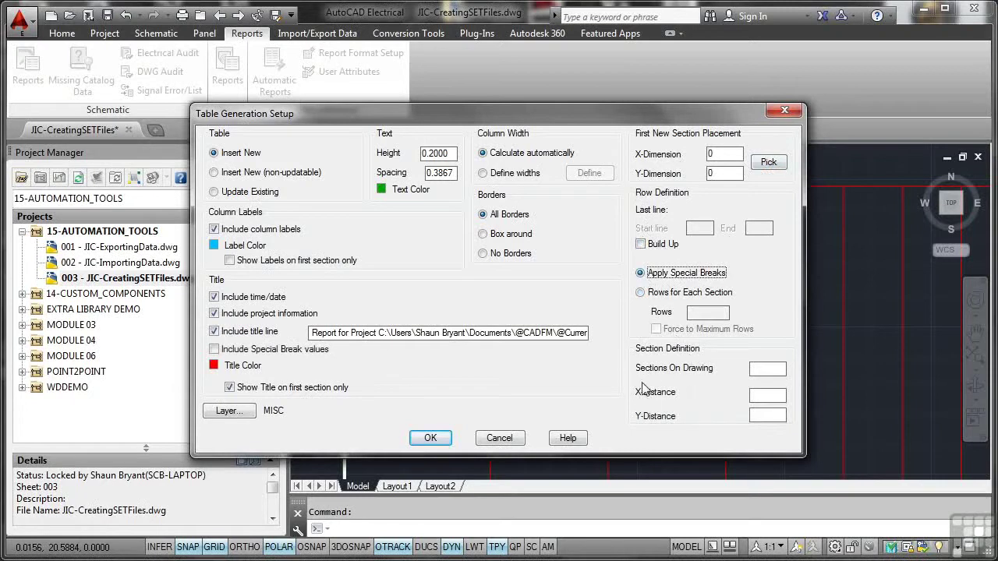
left_click(641, 292)
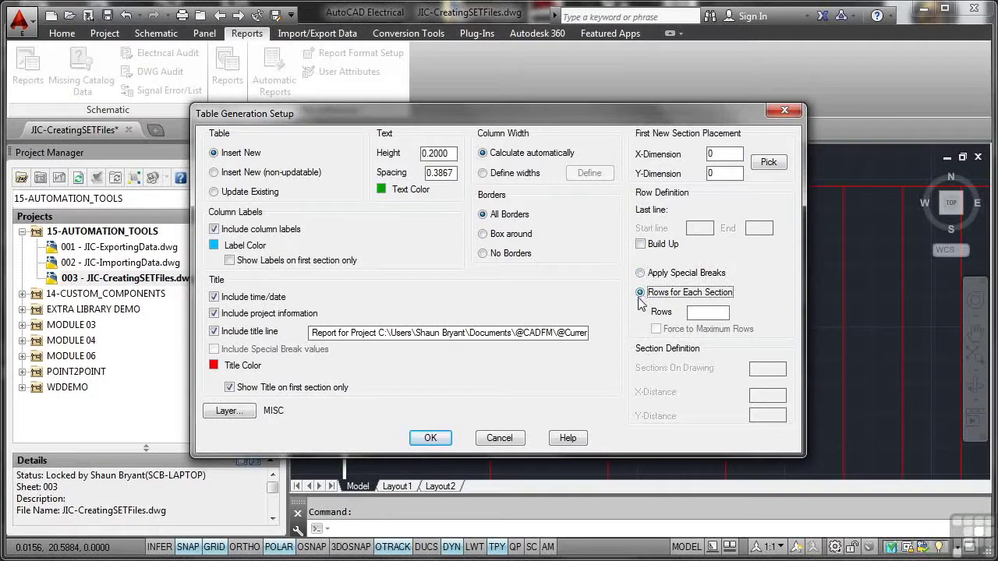
left_click(433, 437)
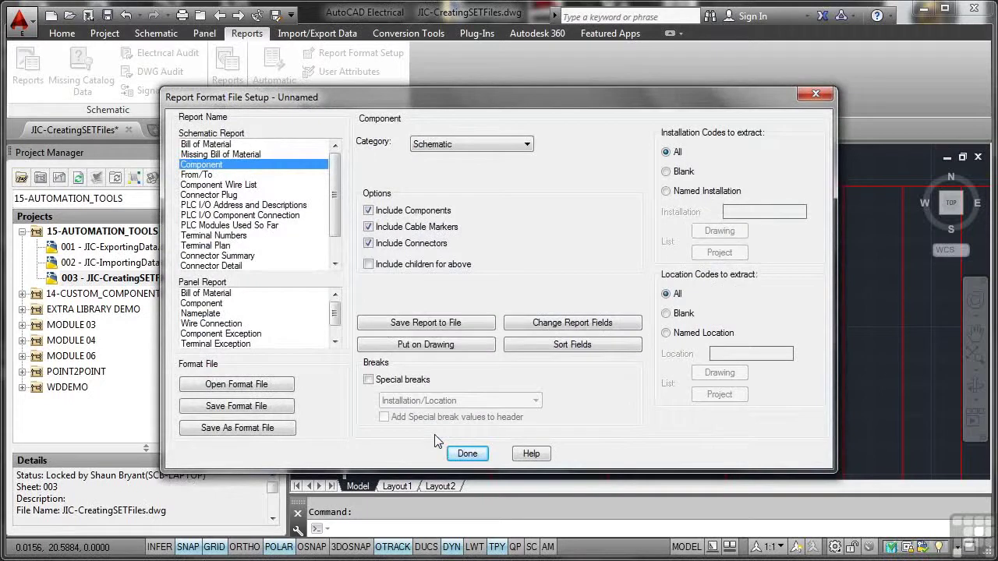
Replace the table's title line text with 'Component Report1' and accept it.
left_click(422, 346)
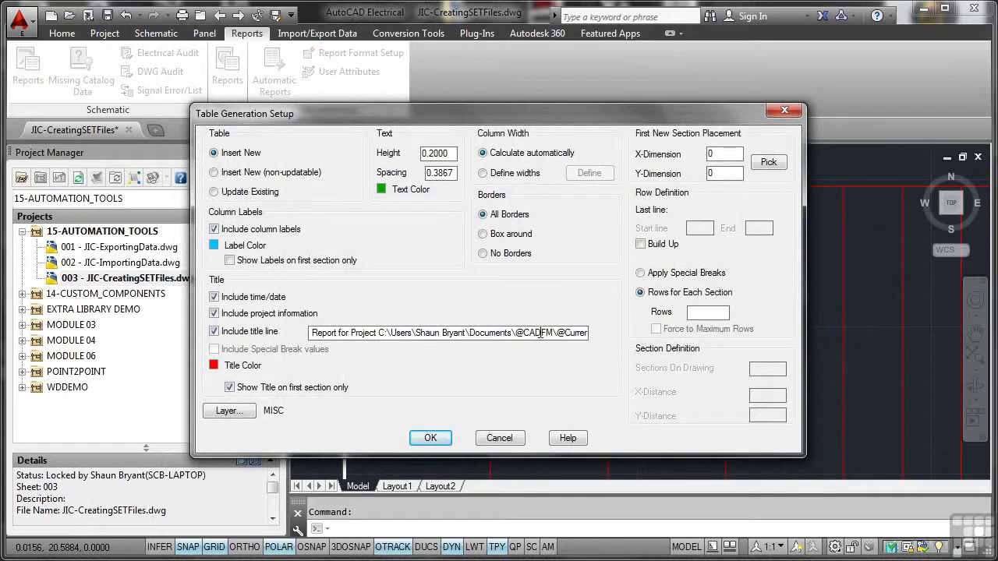
triple_click(322, 336)
key("Delete")
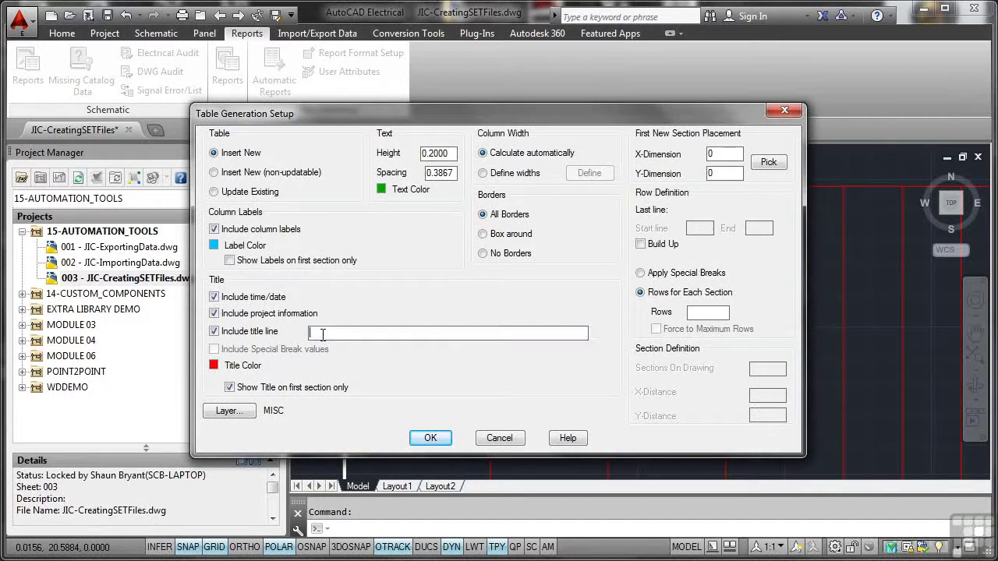
type("Component Report1")
left_click(431, 438)
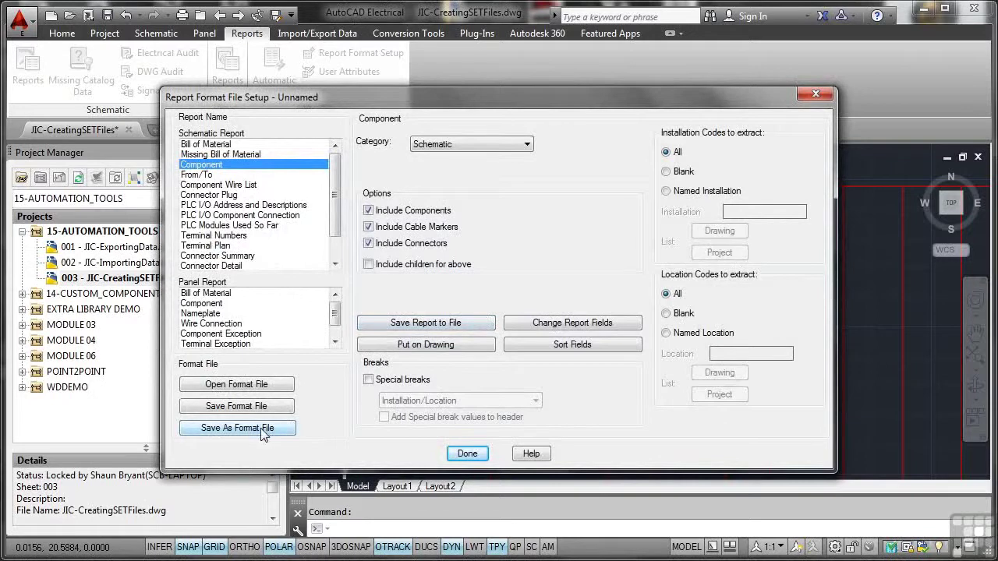
Save the Component report settings as format file compreport1.set and close Report Format File Setup.
left_click(261, 429)
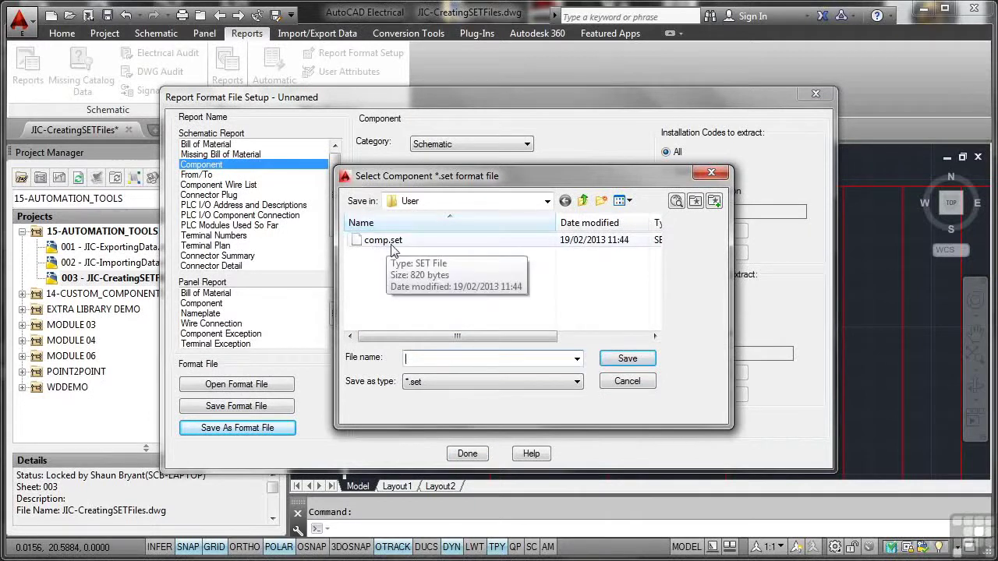
left_click(415, 358)
type("compreport")
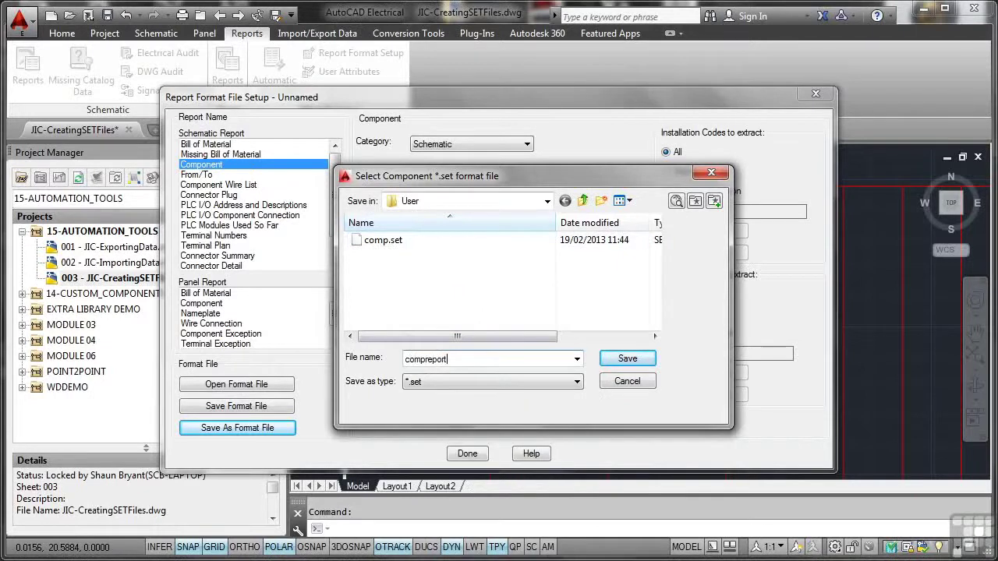
type("1")
key("Tab")
left_click(616, 362)
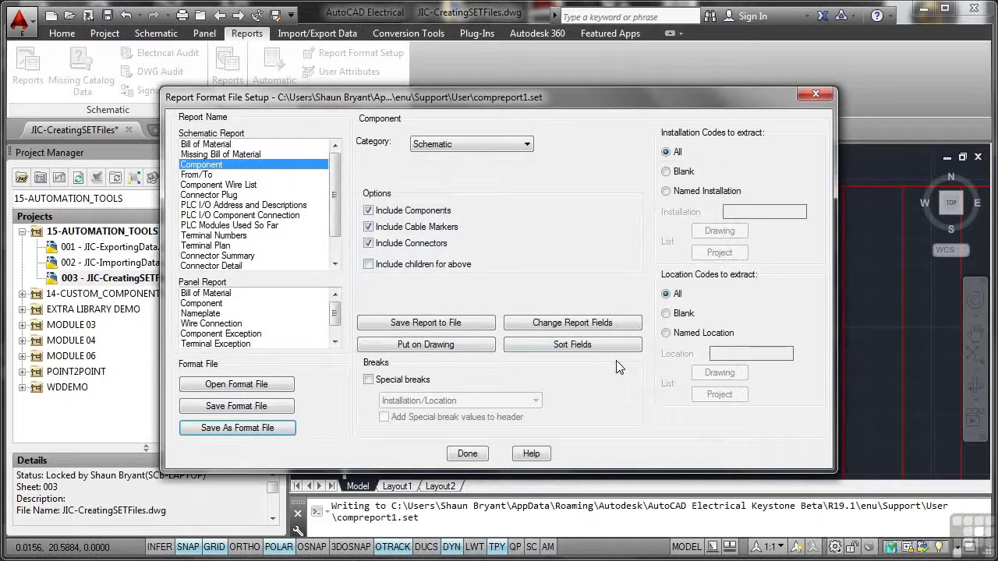
left_click(469, 454)
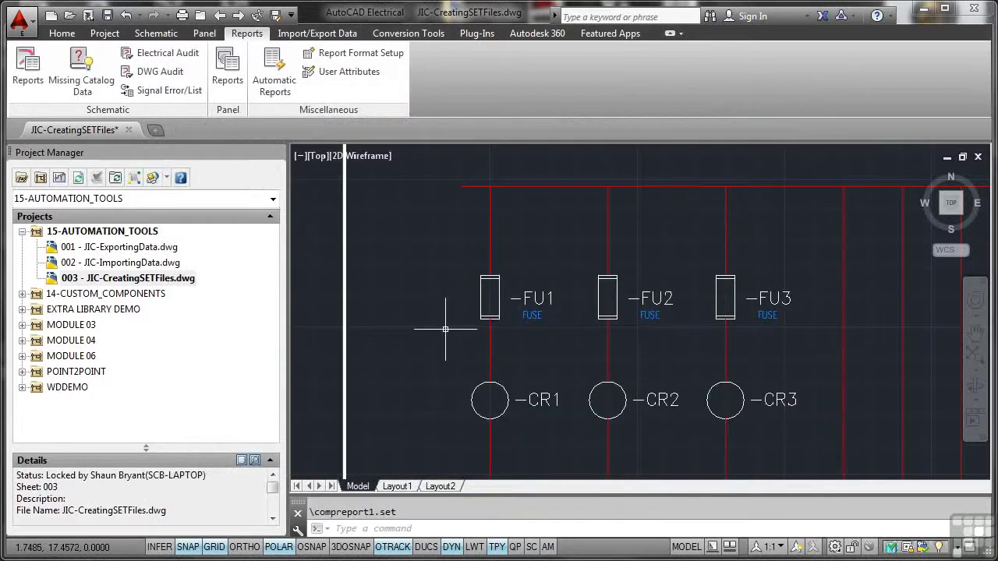
In Automatic Reports, set the SET file folder to Support\User and select the Component report.
left_click(285, 96)
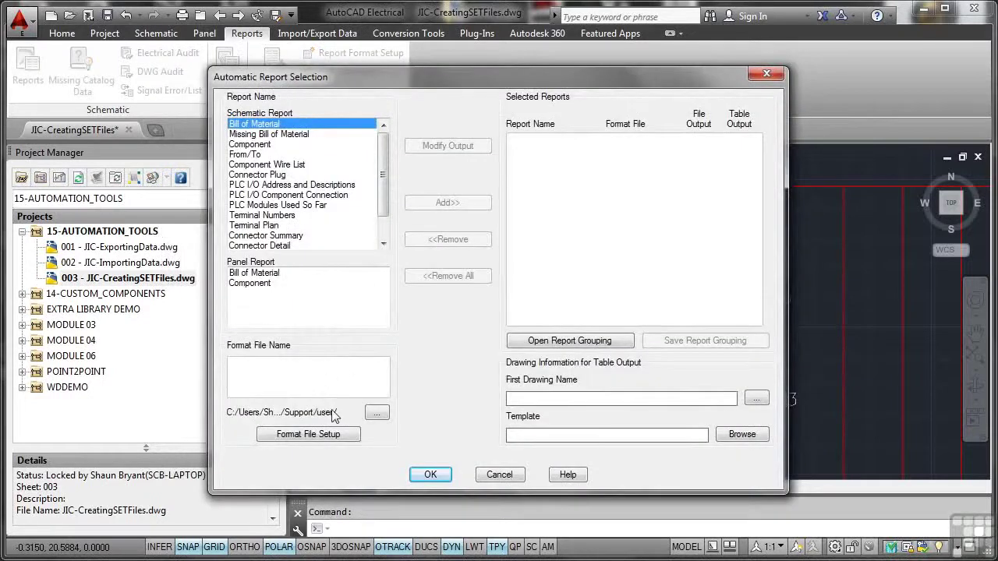
left_click(376, 415)
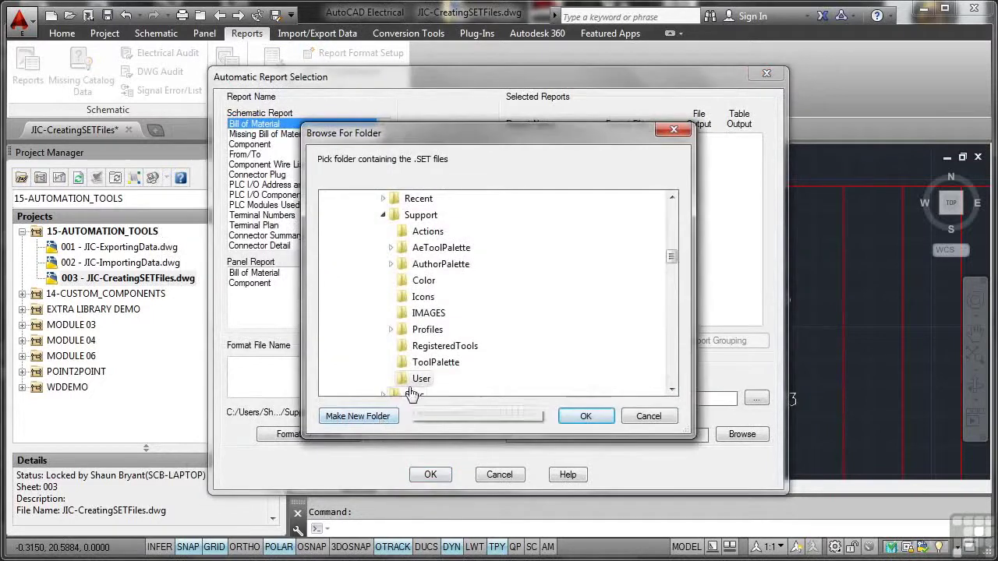
left_click(421, 379)
left_click(583, 417)
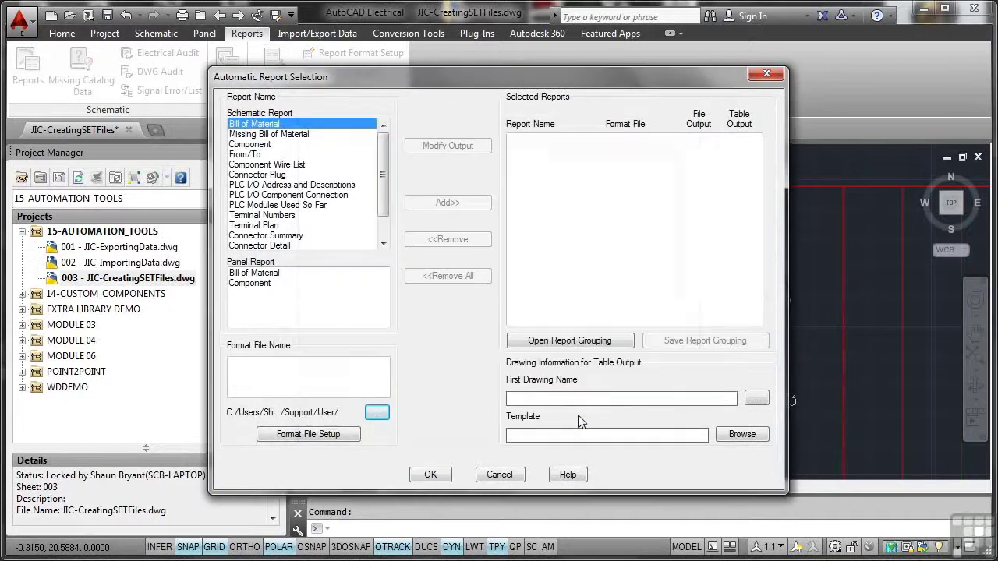
left_click(268, 145)
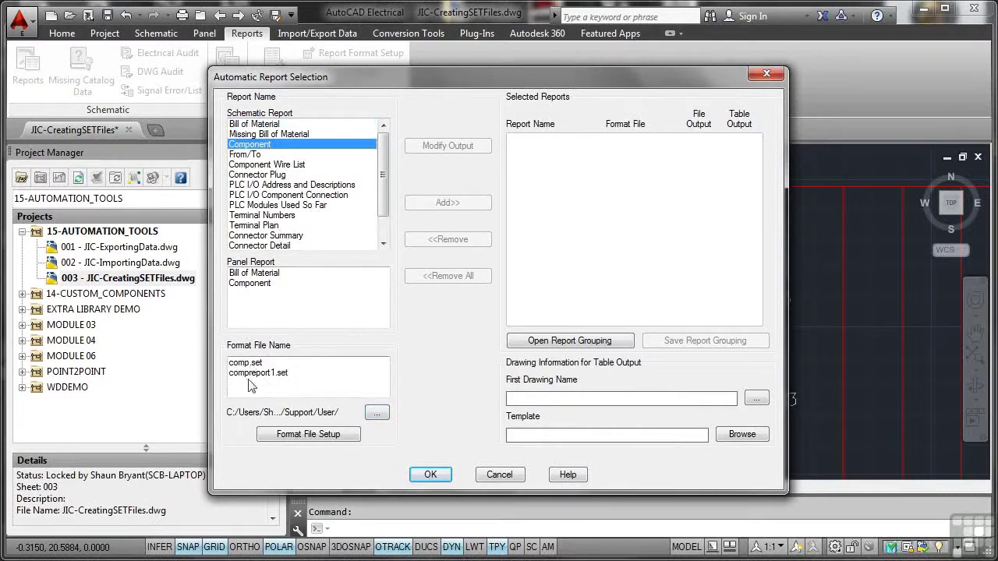
Add the Component report with compreport1.set and name the first drawing 'JIC-Component Report 1'.
left_click(307, 392)
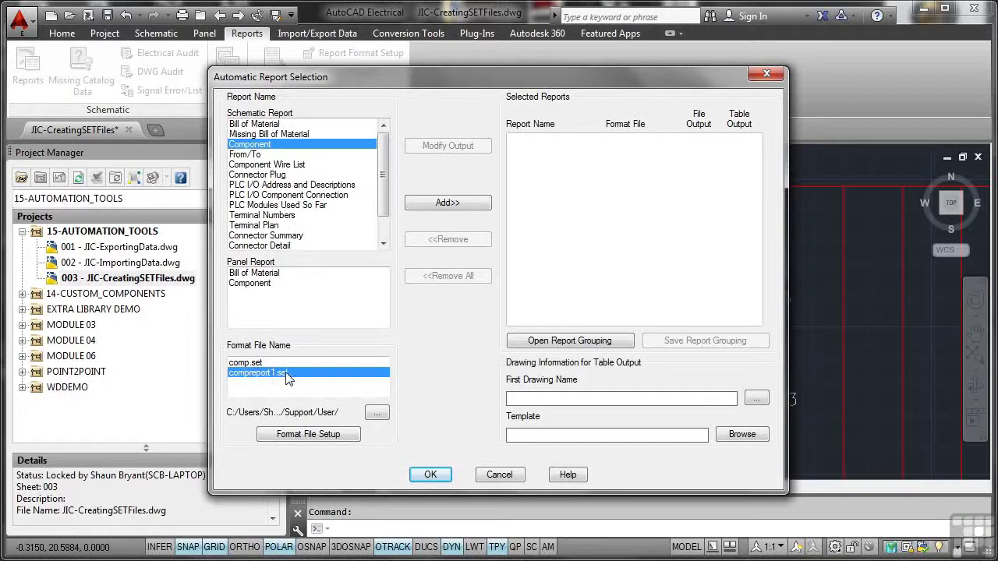
left_click(453, 207)
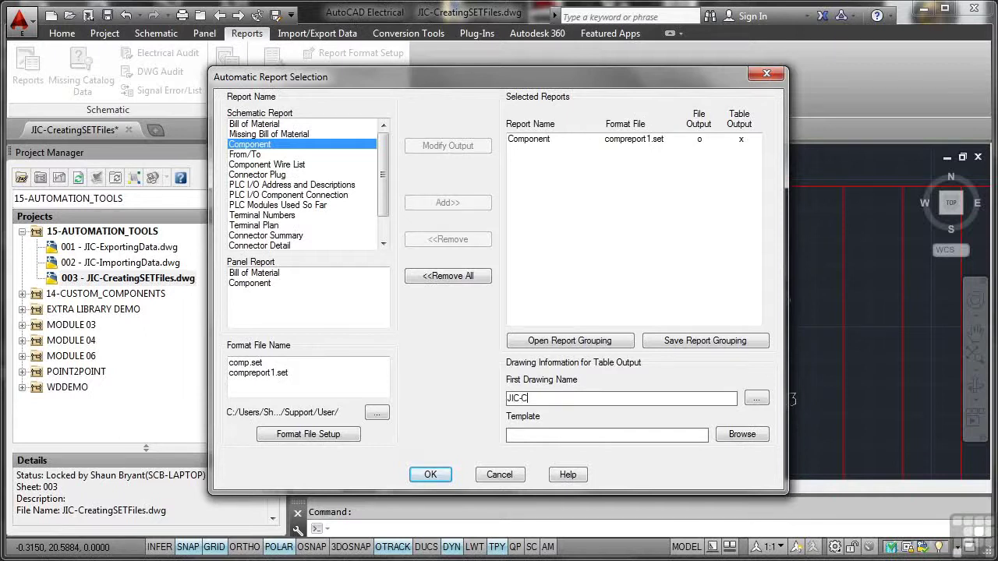
type("omponent Report 1")
Run the report, allow the QSAVE, and open JIC-COMPONENT REPORT 1.DWG zoomed to the full table.
left_click(431, 474)
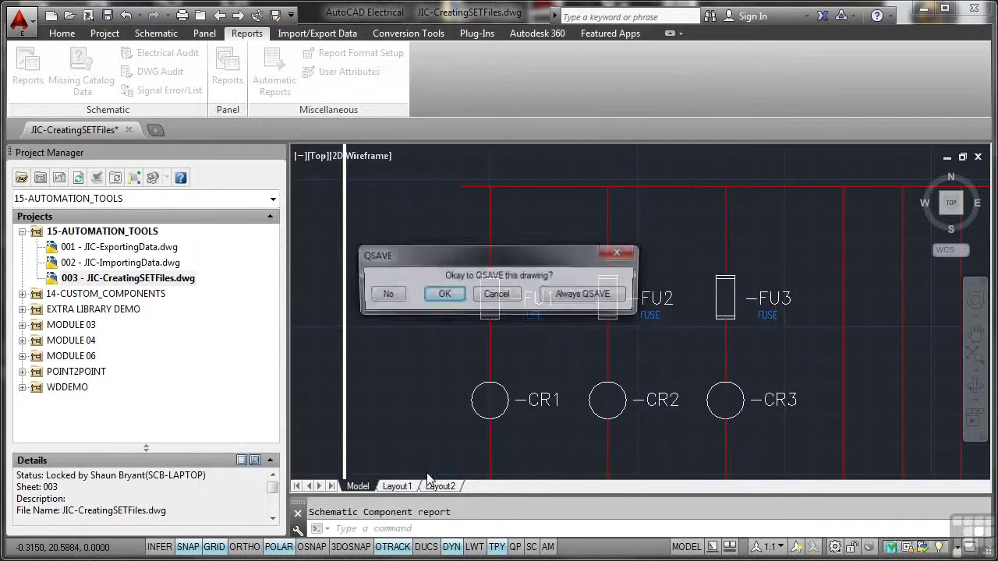
left_click(453, 301)
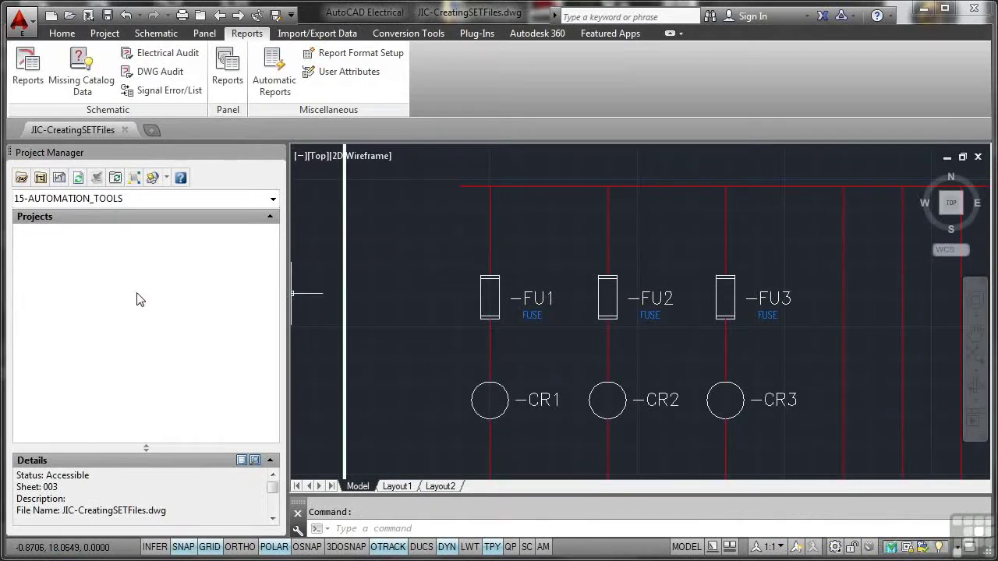
left_click(138, 294)
double_click(138, 296)
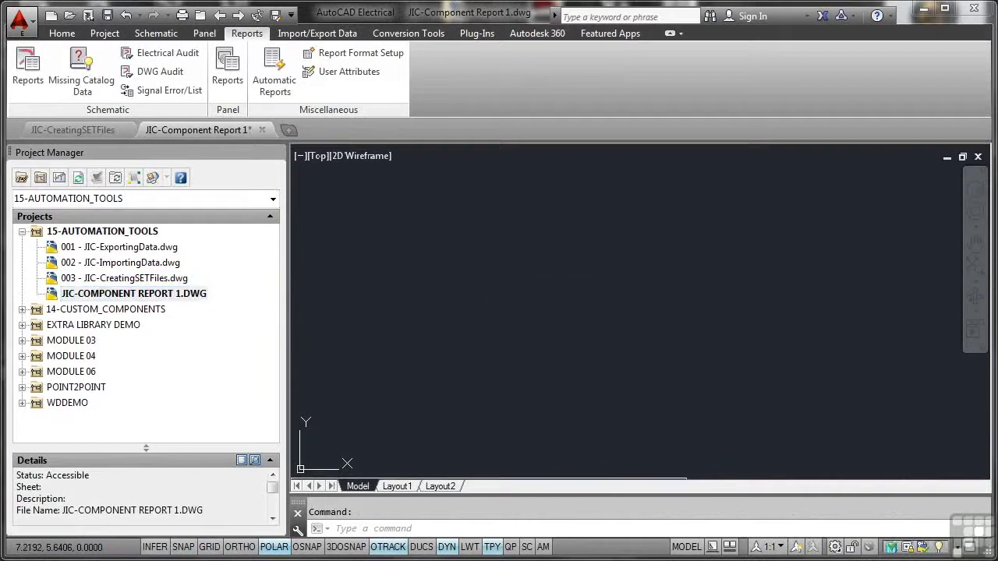
middle_click(560, 269)
middle_click(559, 269)
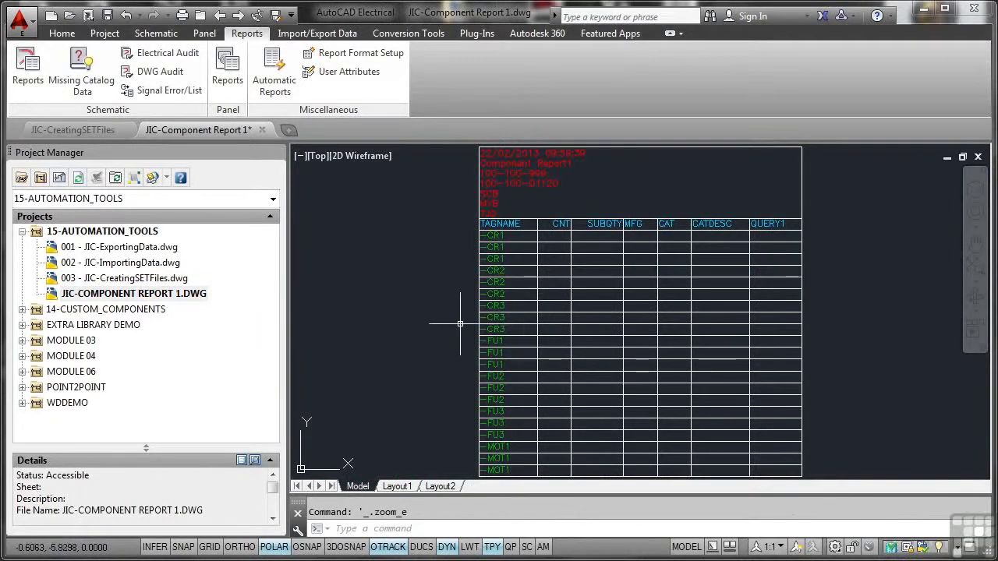
Set the report drawing's sheet number to 000 and drag it to the top of the project list.
left_click(146, 300)
right_click(147, 300)
mouse_move(204, 429)
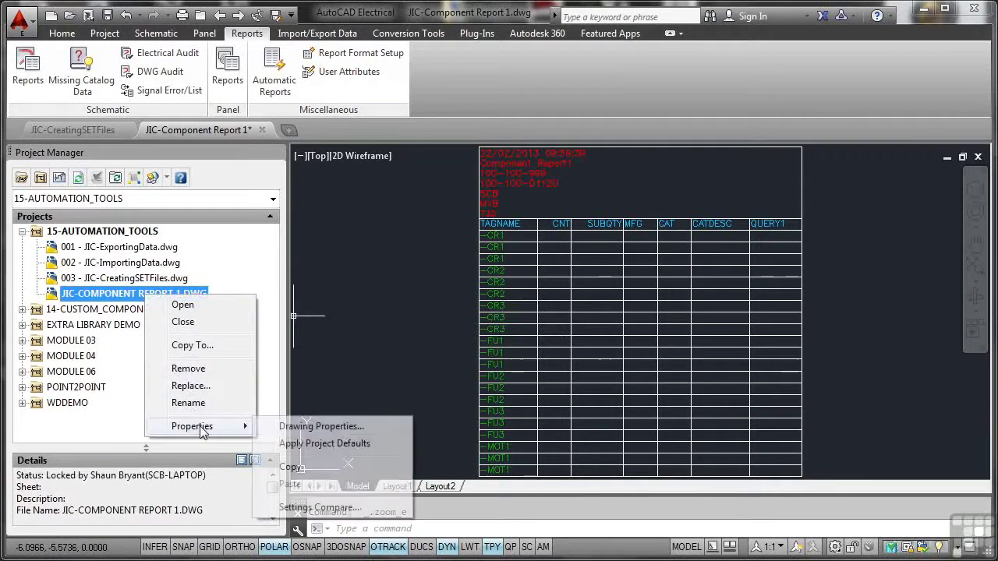
left_click(296, 429)
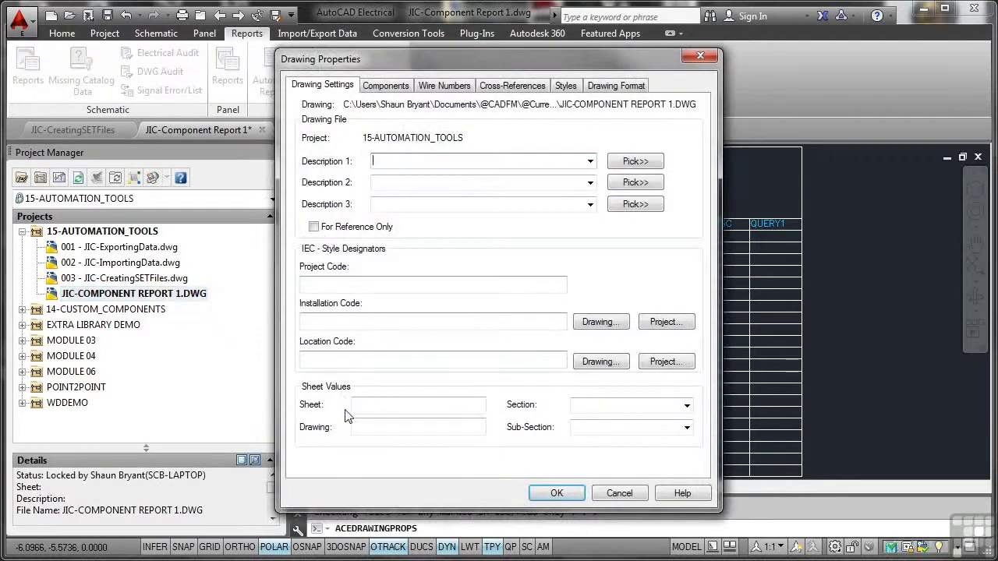
left_click(361, 406)
type("000")
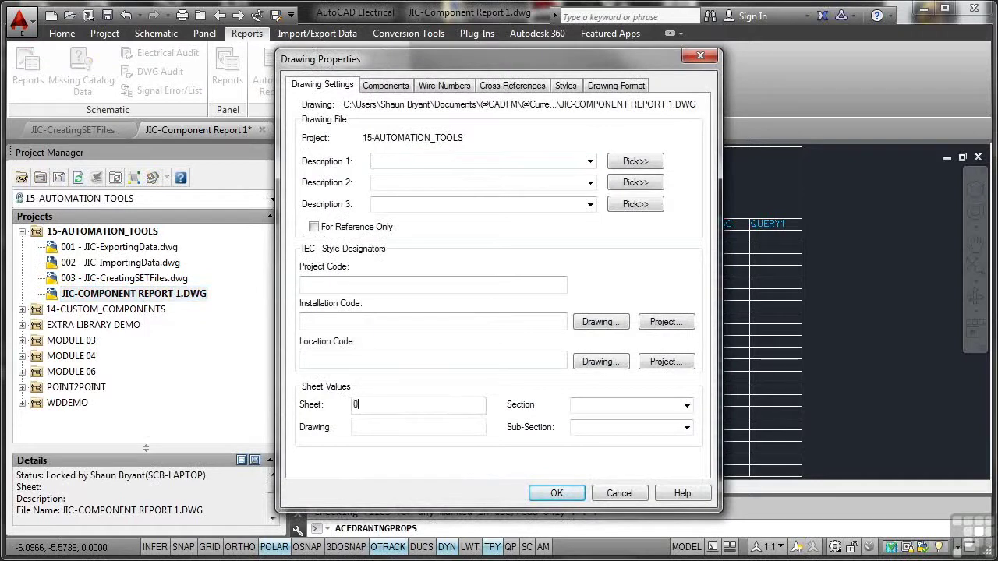
left_click(557, 495)
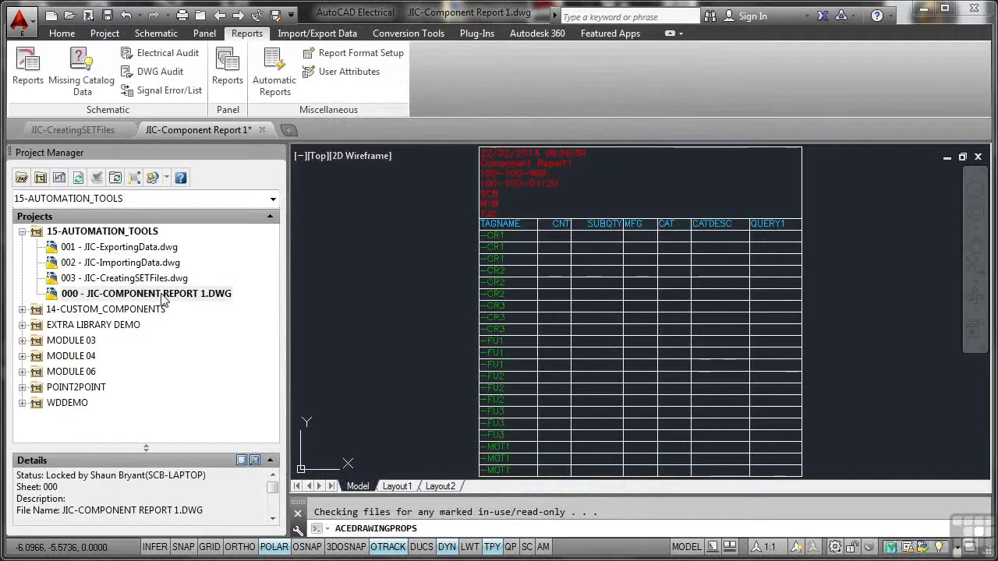
mouse_move(162, 302)
left_mouse_down()
mouse_move(173, 291)
mouse_move(164, 254)
left_mouse_up()
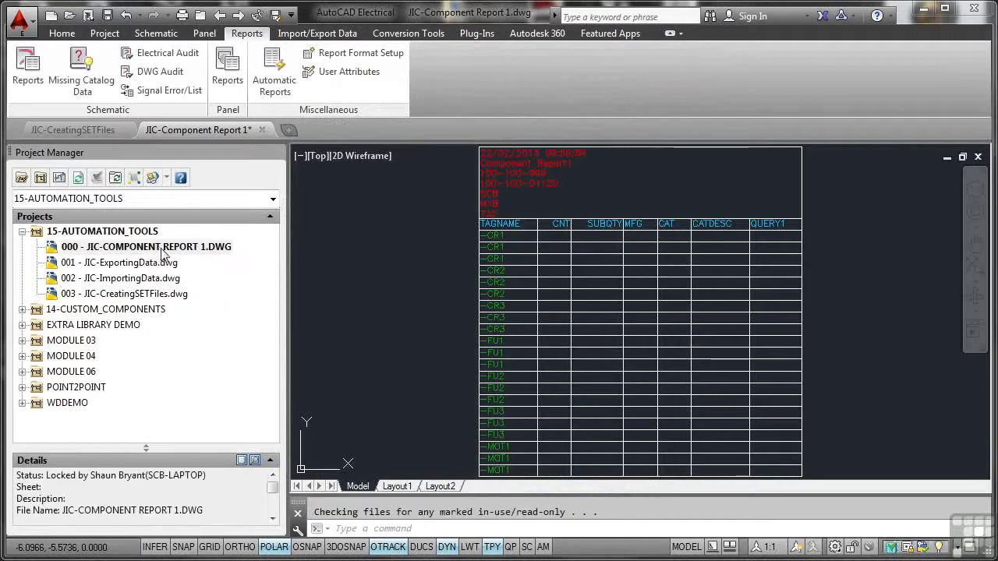